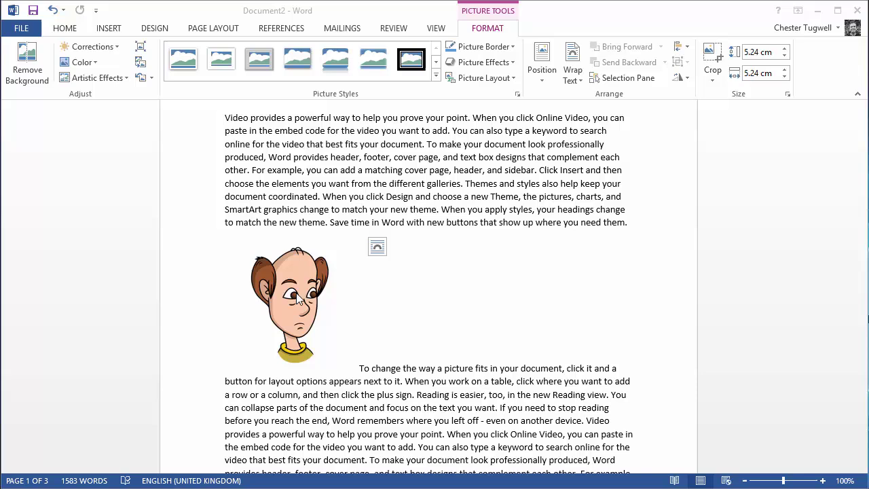
- Set the cartoon picture's Layout Options to Square text wrapping
{"action": "left_click", "coordinate": [294, 299]}
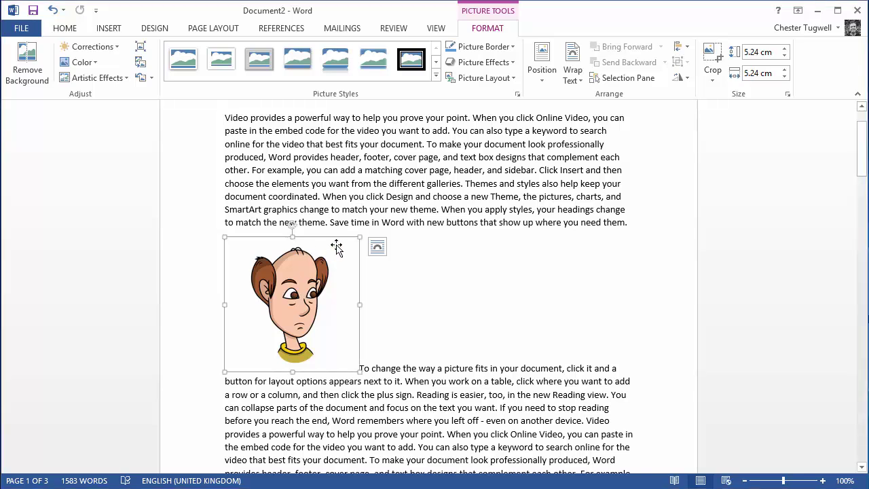
{"action": "left_click", "coordinate": [378, 248]}
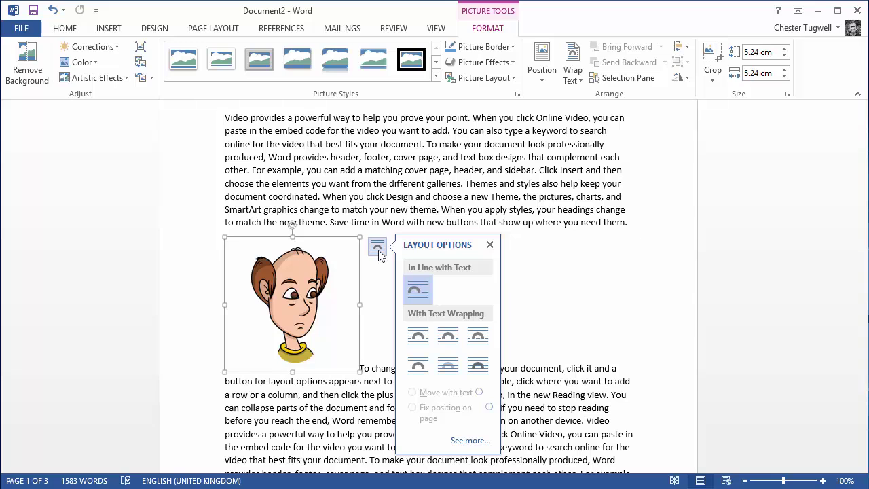
{"action": "left_click", "coordinate": [422, 343]}
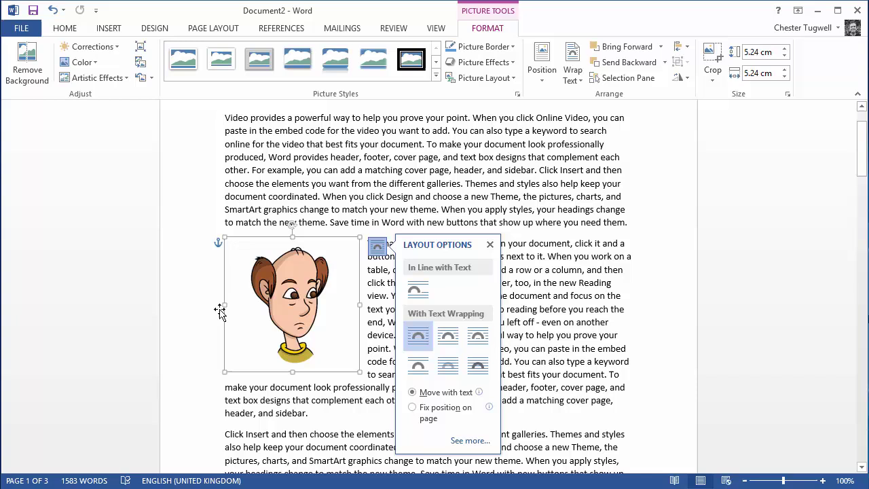
{"action": "mouse_move", "coordinate": [219, 246]}
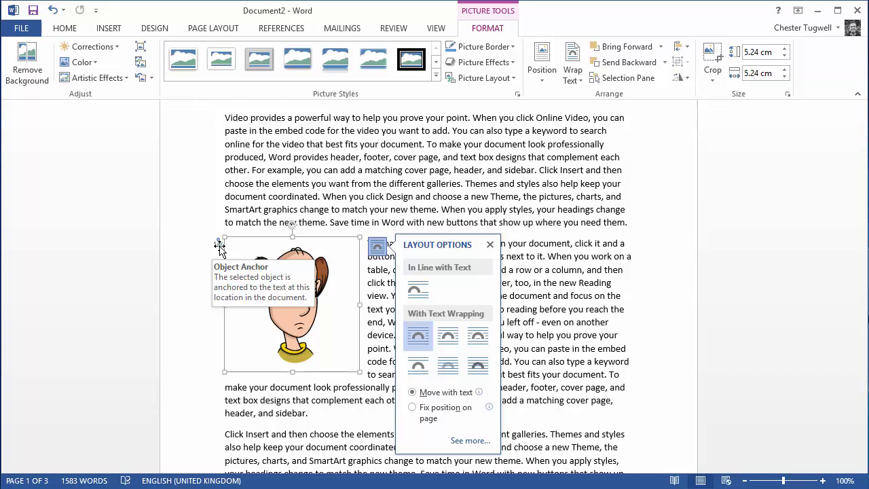
{"action": "left_click", "coordinate": [490, 245]}
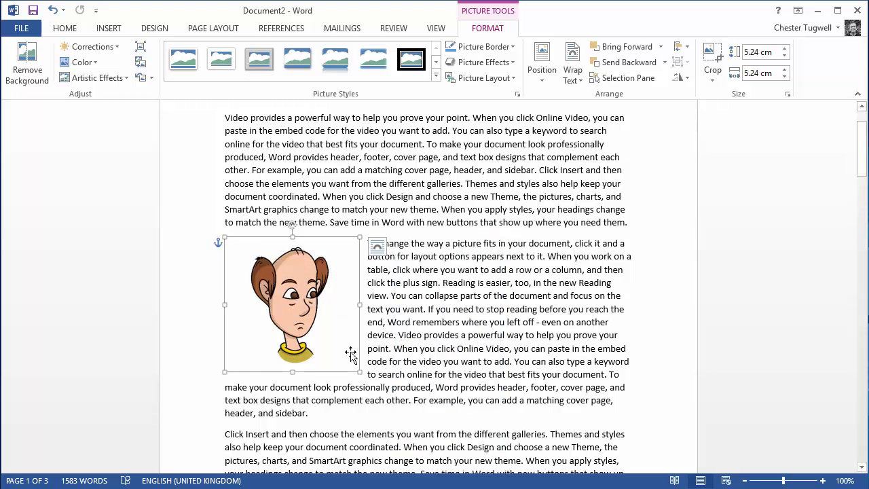
- Insert blank paragraphs before the wrapped paragraph so the cartoon shifts down with it
{"action": "scroll", "coordinate": [461, 349], "scroll_direction": "down", "scroll_amount": 2}
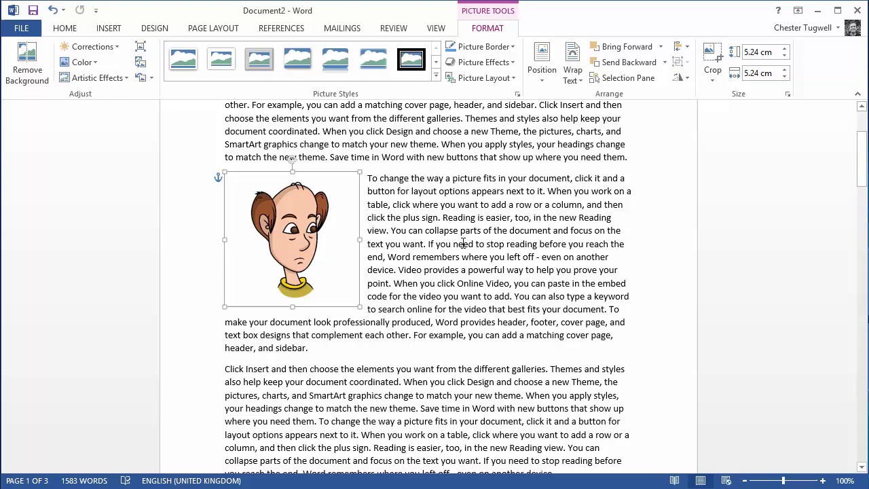
{"action": "scroll", "coordinate": [431, 201], "scroll_direction": "up", "scroll_amount": 1}
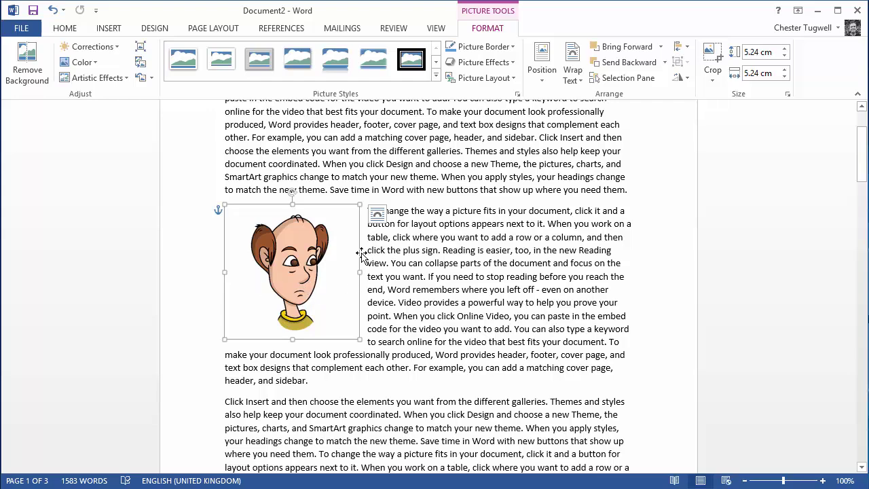
{"action": "left_click", "coordinate": [367, 212]}
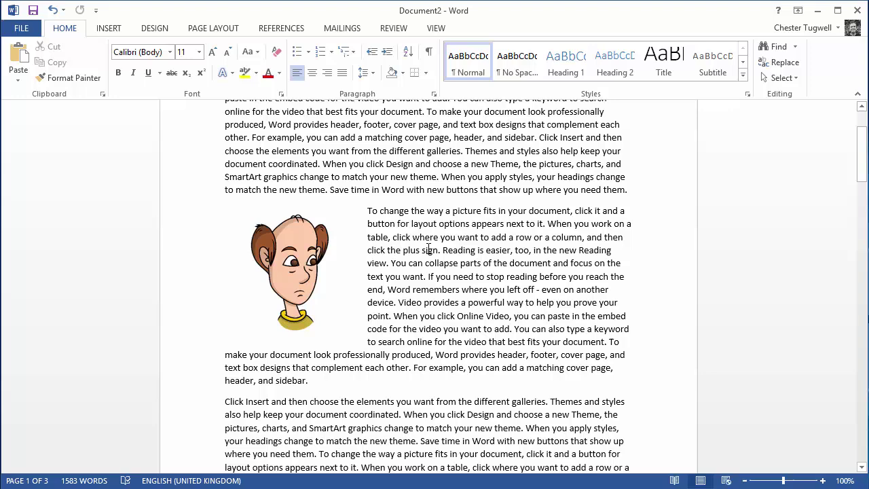
{"action": "key", "text": "Return"}
{"action": "key", "text": "Return"}
{"action": "key", "text": "Return"}
{"action": "key", "text": "Return"}
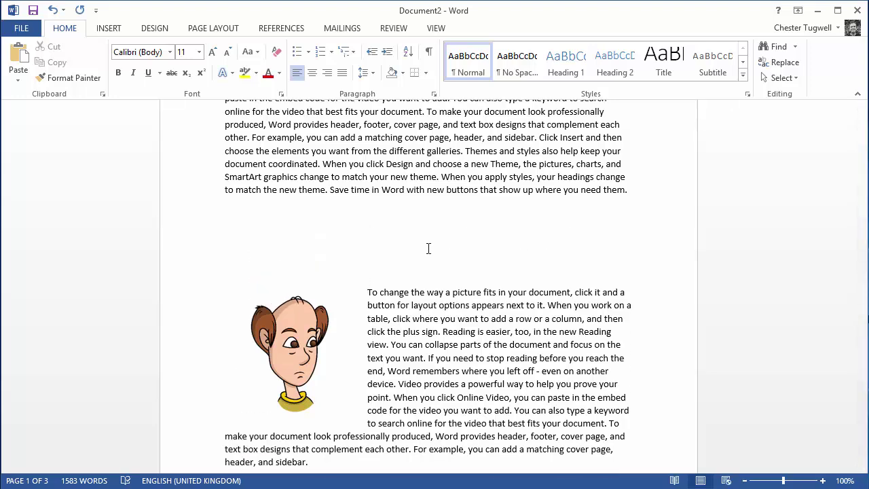
{"action": "scroll", "coordinate": [460, 314], "scroll_direction": "down", "scroll_amount": 2}
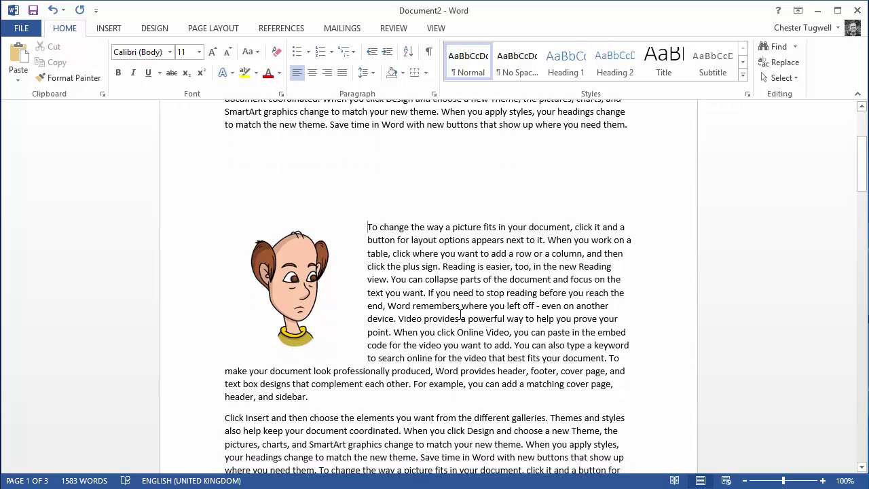
- Set the cartoon to Fix position on page and place the caret at its paragraph's start
{"action": "left_click", "coordinate": [302, 300]}
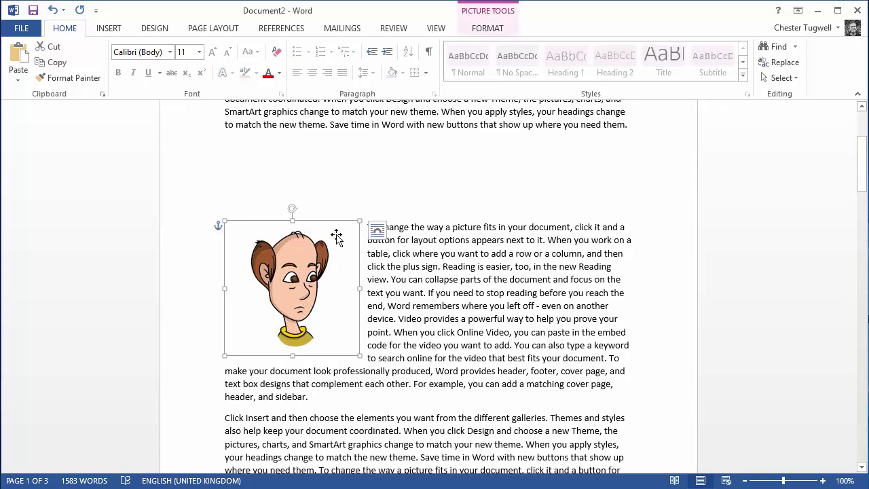
{"action": "left_click", "coordinate": [377, 230]}
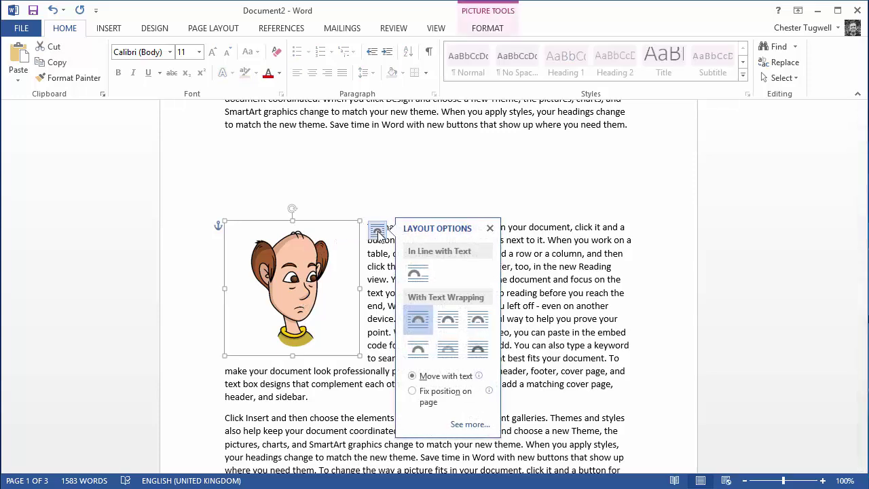
{"action": "left_click", "coordinate": [413, 392]}
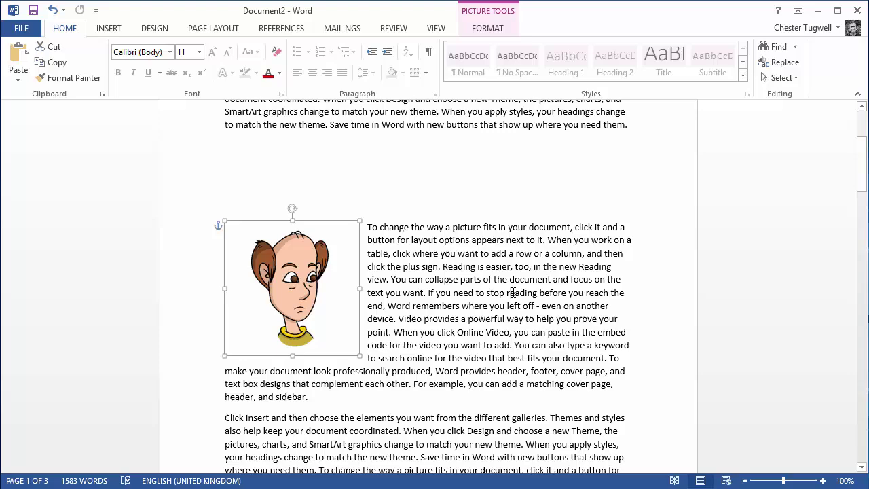
{"action": "left_click", "coordinate": [366, 215]}
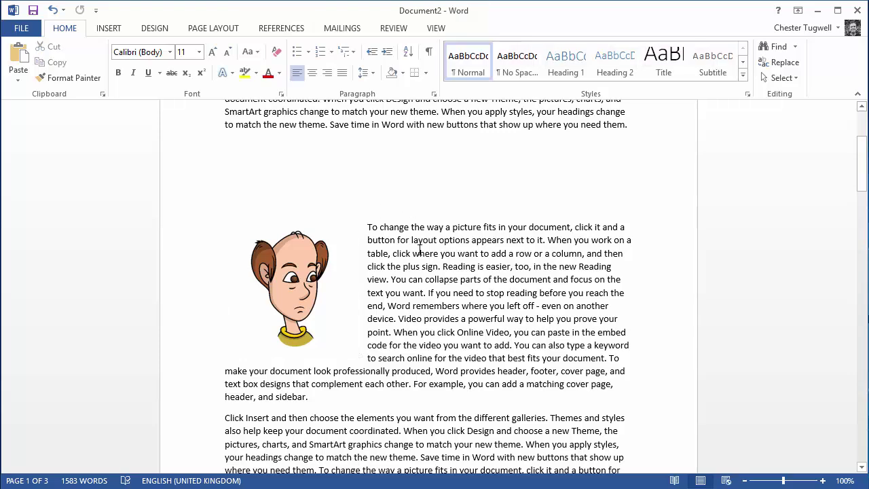
- Add three blank lines to push the paragraph below the fixed cartoon, then select the picture to show its anchor
{"action": "key", "text": "Return"}
{"action": "key", "text": "Return"}
{"action": "key", "text": "Return"}
{"action": "key", "text": "Return"}
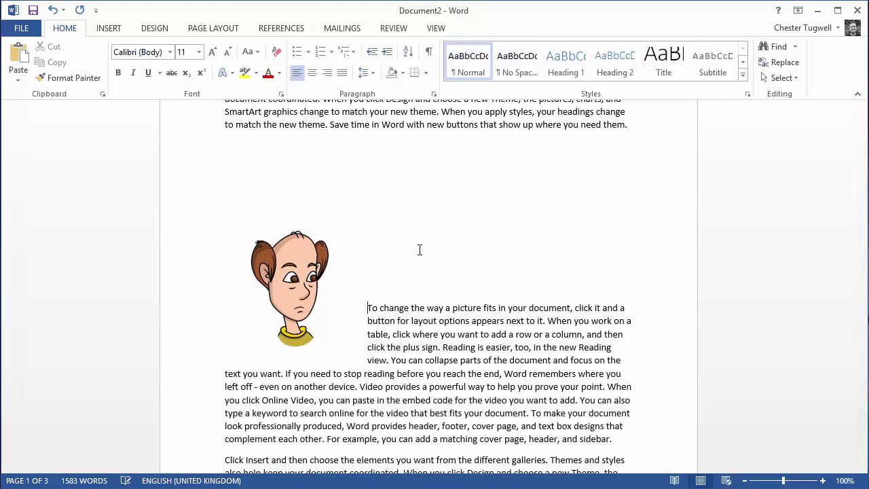
{"action": "key", "text": "Return"}
{"action": "key", "text": "Return"}
{"action": "key", "text": "Return"}
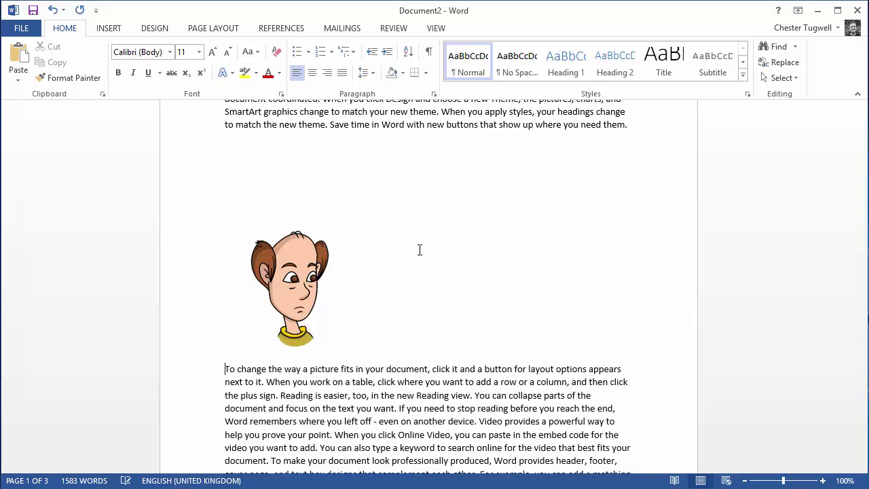
{"action": "key", "text": "Return"}
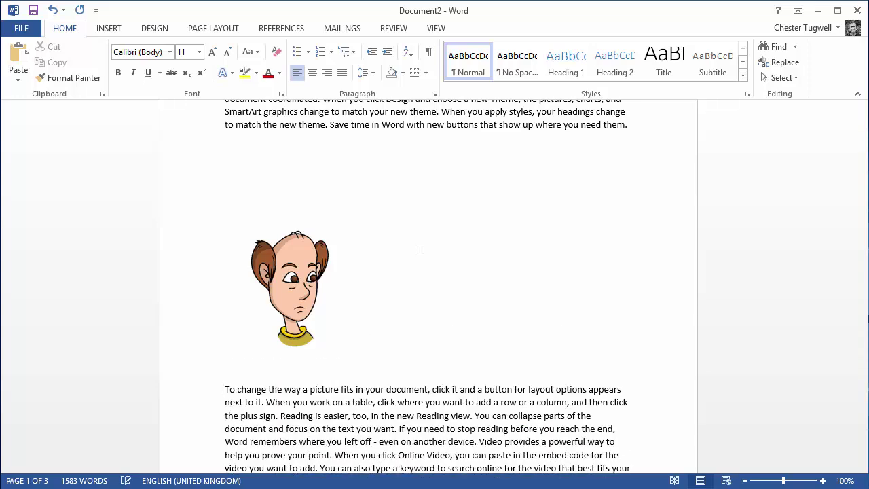
{"action": "left_click", "coordinate": [302, 286]}
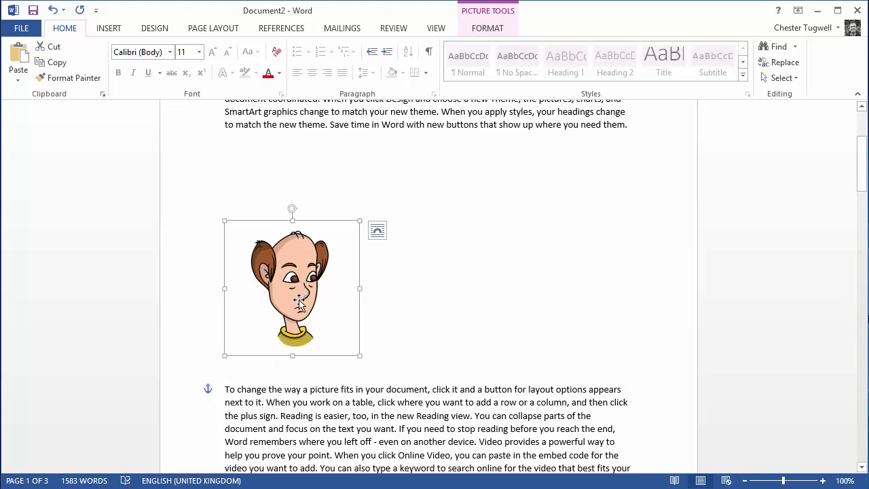
{"action": "scroll", "coordinate": [333, 332], "scroll_direction": "down", "scroll_amount": 2}
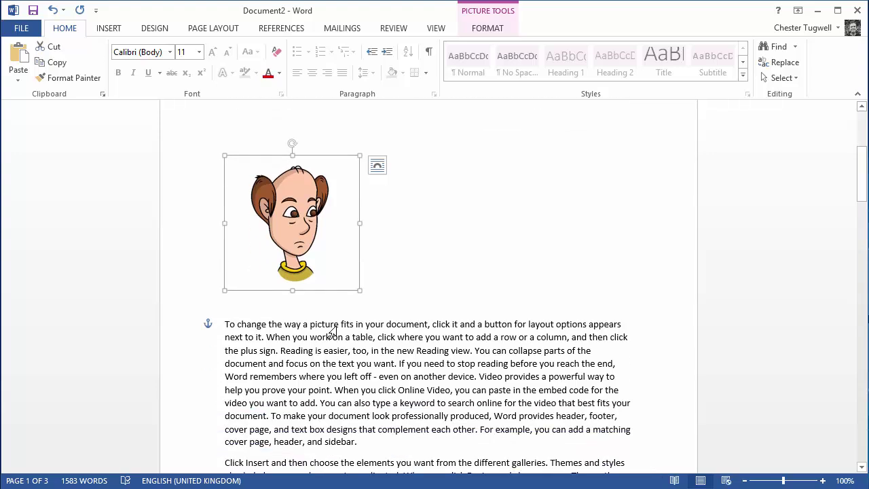
- Insert a page break to move the paragraph to the top of page 2
{"action": "left_click", "coordinate": [226, 322]}
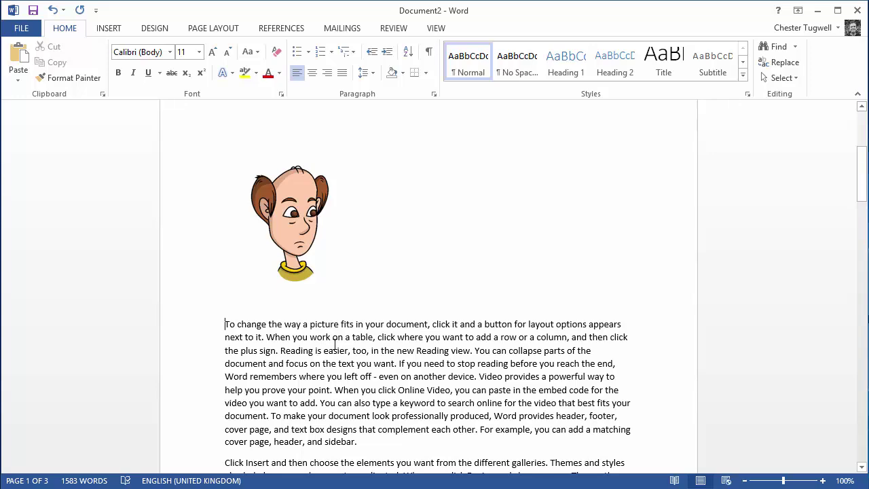
{"action": "key", "text": "ctrl+Return"}
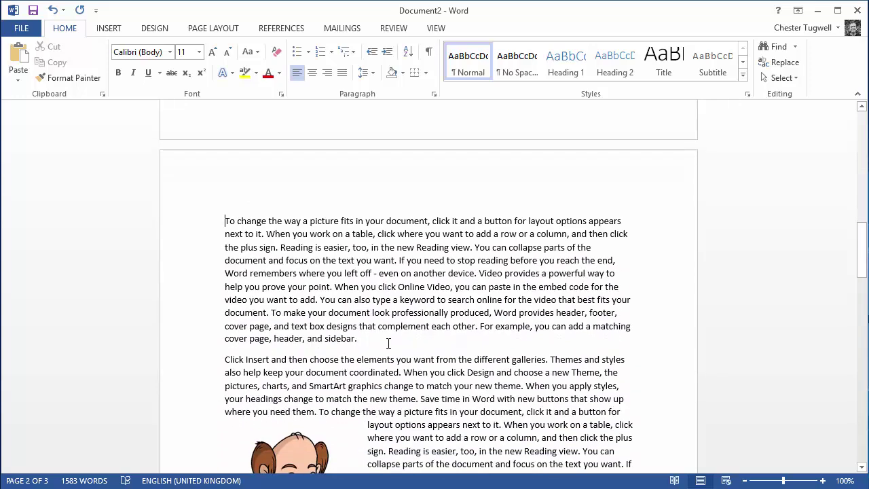
{"action": "scroll", "coordinate": [388, 343], "scroll_direction": "down", "scroll_amount": 3}
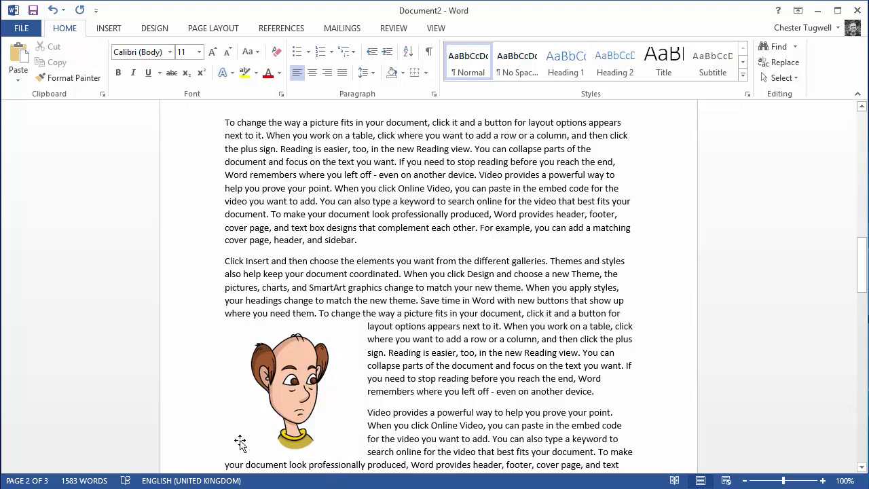
{"action": "scroll", "coordinate": [297, 131], "scroll_direction": "up", "scroll_amount": 2}
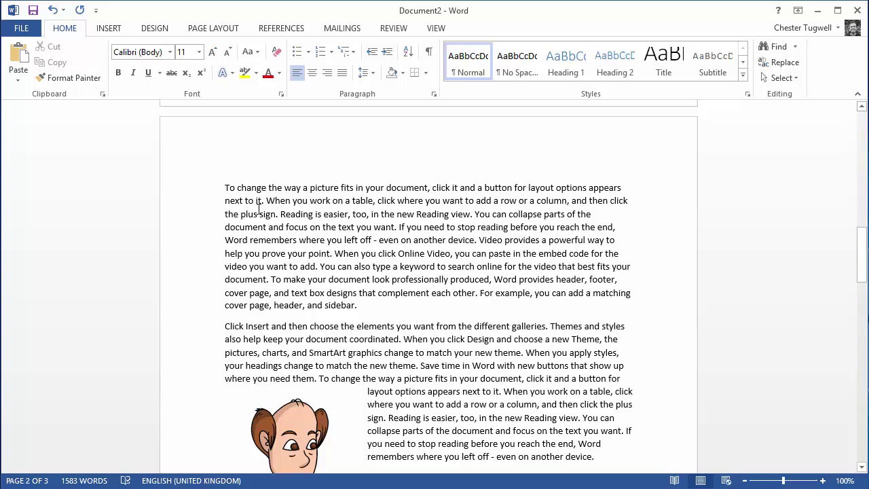
- Undo twice, then drag the cartoon down beside the first paragraph
{"action": "left_click", "coordinate": [225, 189]}
{"action": "key", "text": "ctrl+z"}
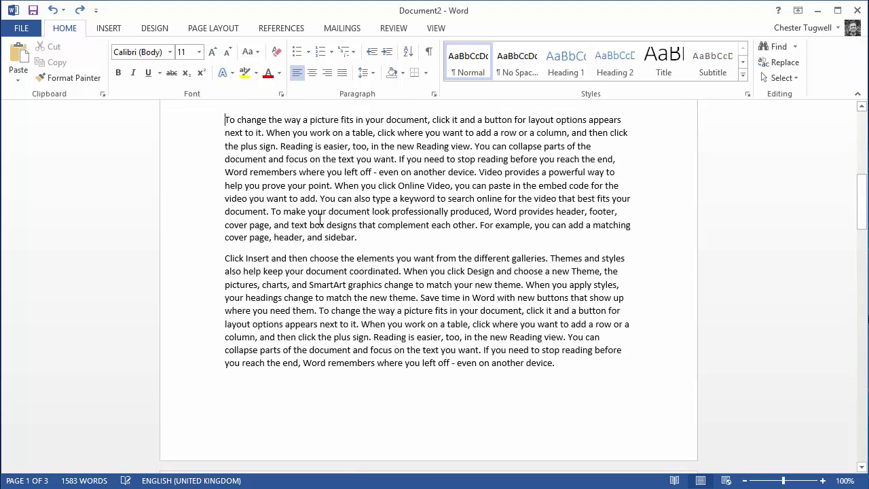
{"action": "key", "text": "ctrl+z"}
{"action": "key", "text": "ctrl+z"}
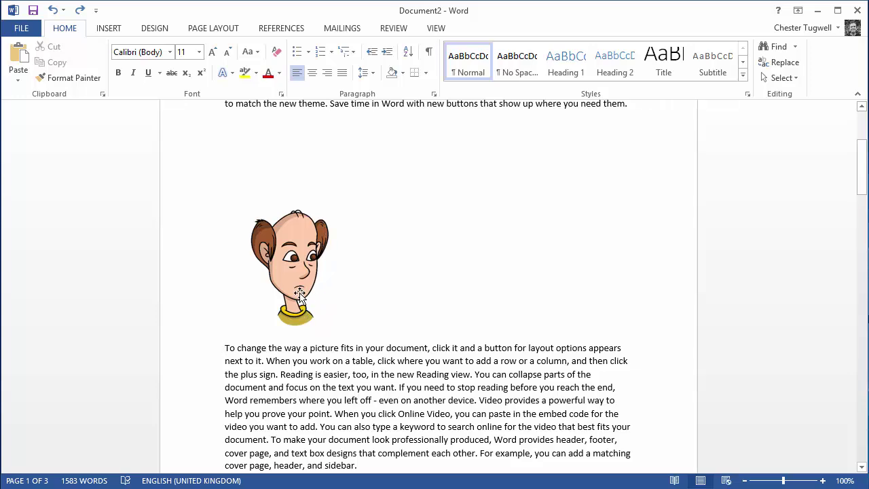
{"action": "left_click_drag", "start_coordinate": [299, 293], "coordinate": [305, 442]}
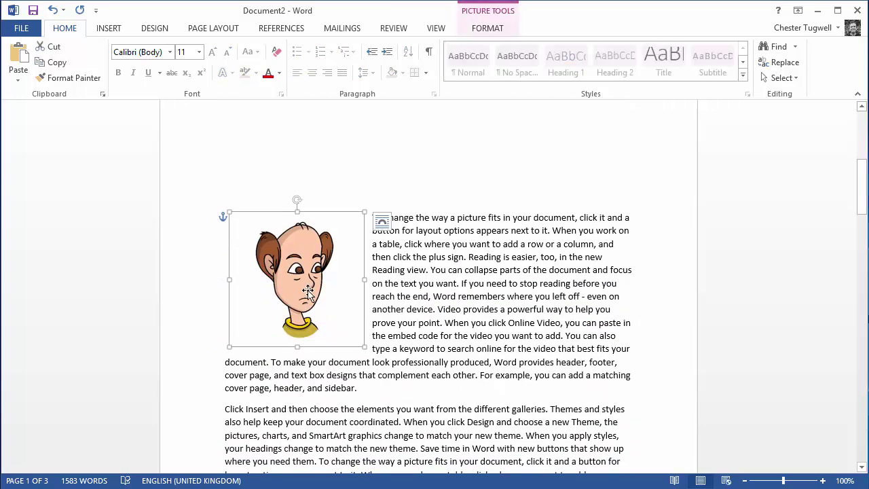
- Tick Lock anchor in the cartoon's full positioning settings and apply it
{"action": "left_click", "coordinate": [382, 222]}
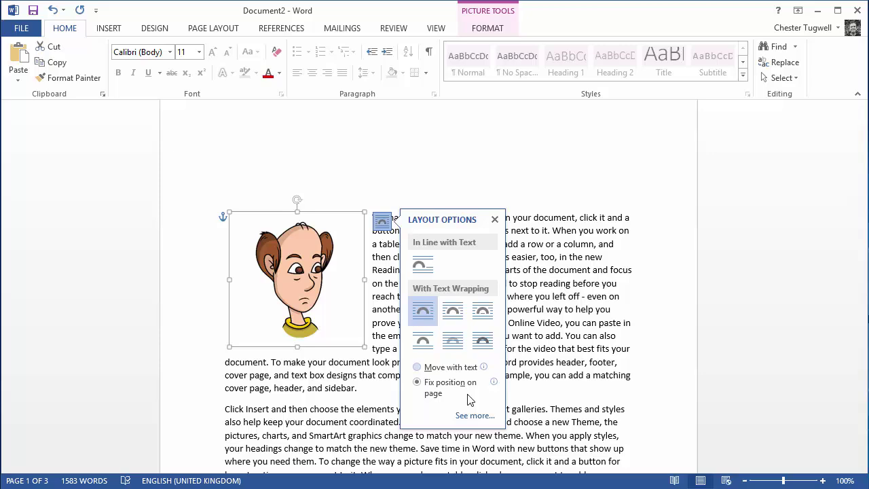
{"action": "left_click", "coordinate": [474, 415]}
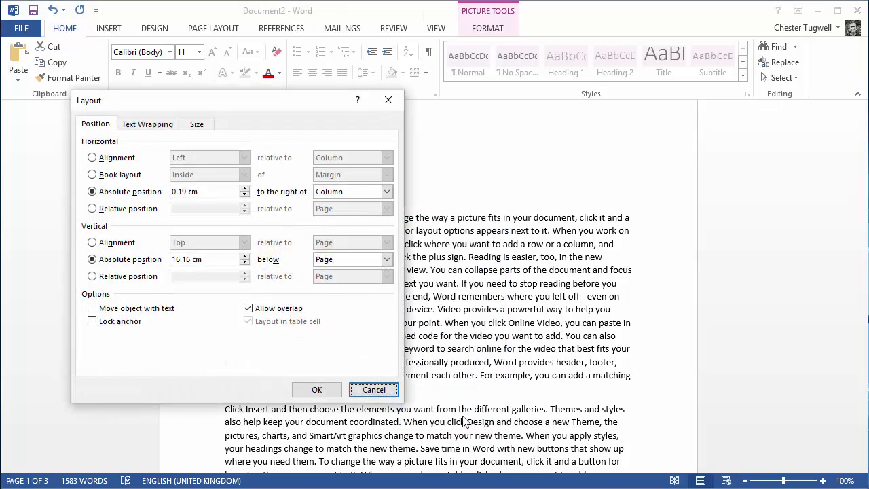
{"action": "left_click", "coordinate": [93, 322]}
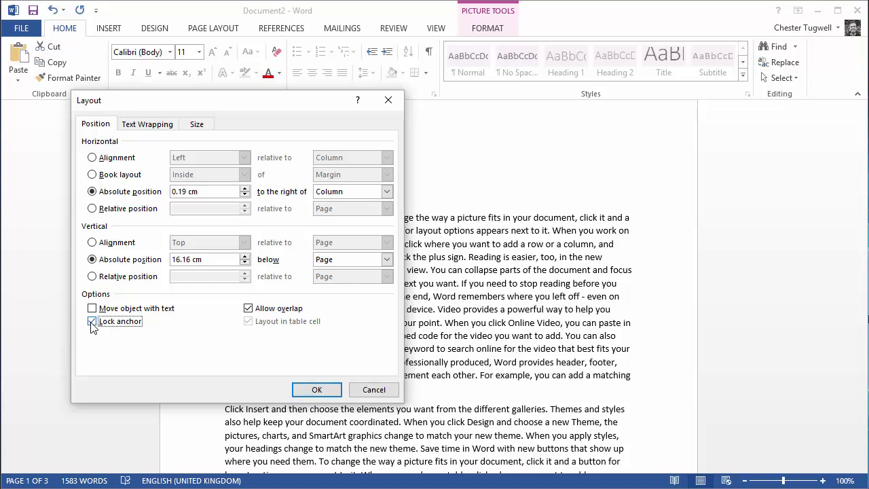
{"action": "left_click", "coordinate": [316, 389]}
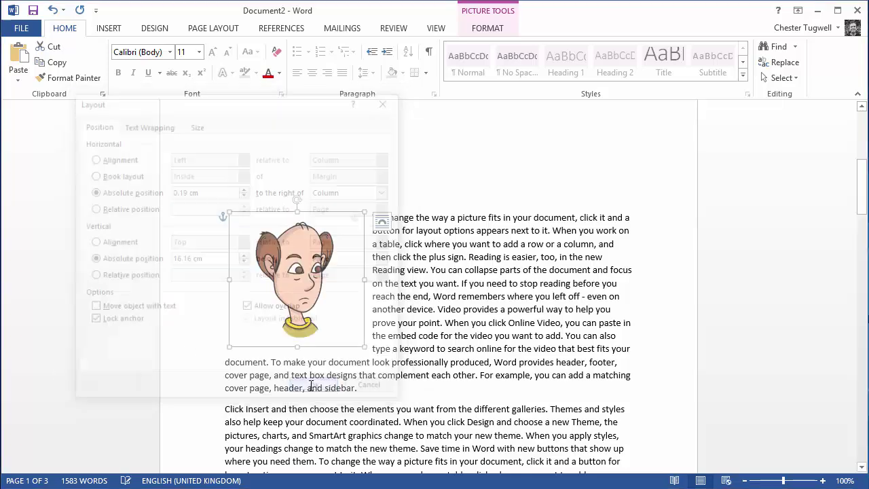
{"action": "scroll", "coordinate": [409, 317], "scroll_direction": "down", "scroll_amount": 2}
- Drag the cartoon into the second paragraph and page-break 'Click Insert' onto the next page
{"action": "left_click_drag", "start_coordinate": [329, 186], "coordinate": [313, 331]}
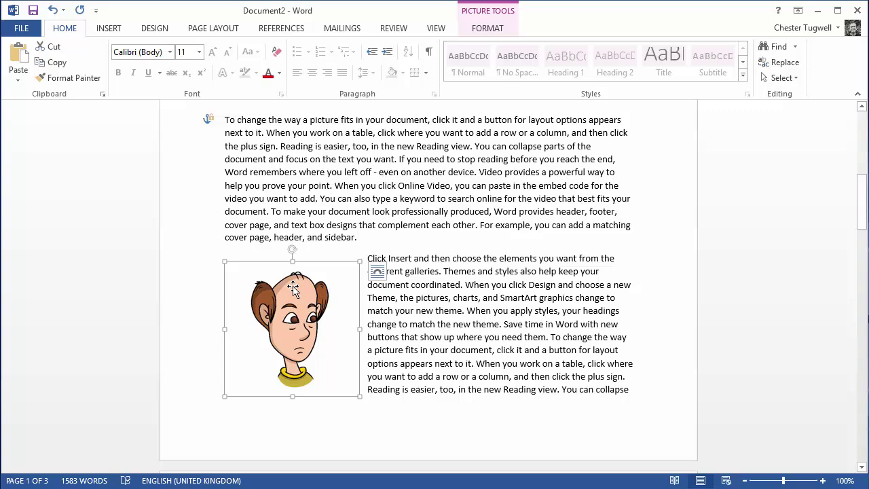
{"action": "left_click", "coordinate": [369, 260]}
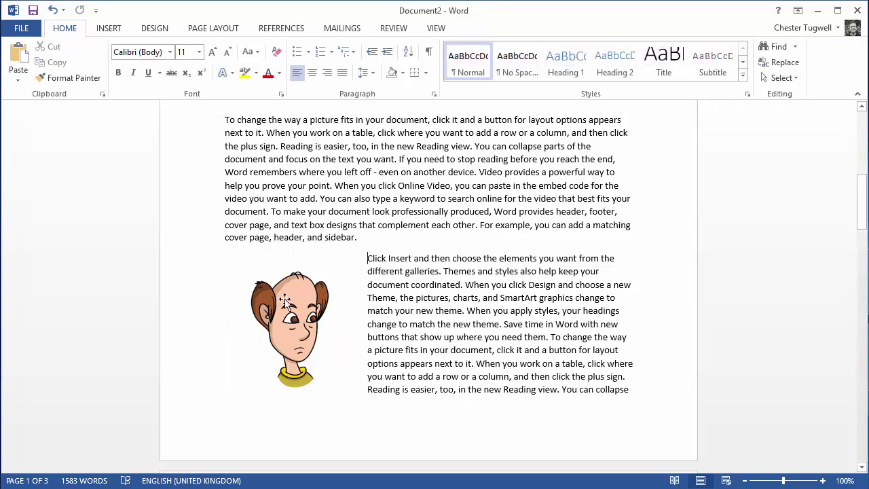
{"action": "key", "text": "ctrl+Return"}
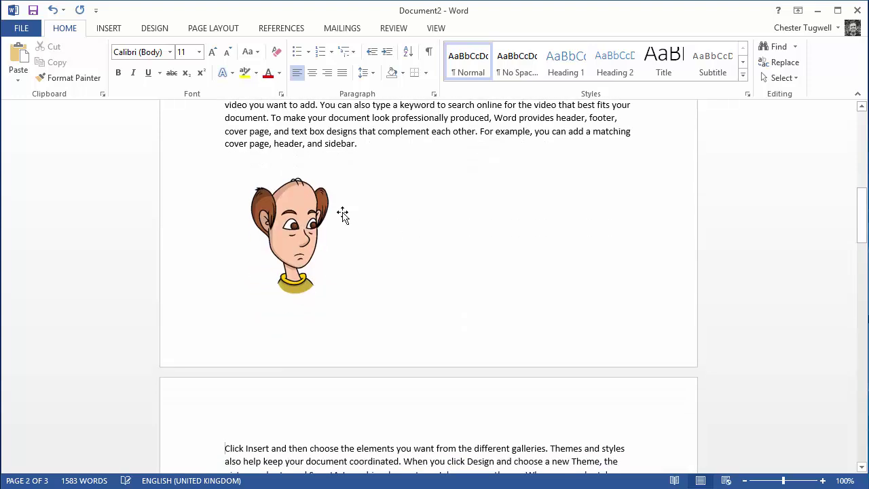
{"action": "scroll", "coordinate": [349, 237], "scroll_direction": "up", "scroll_amount": 3}
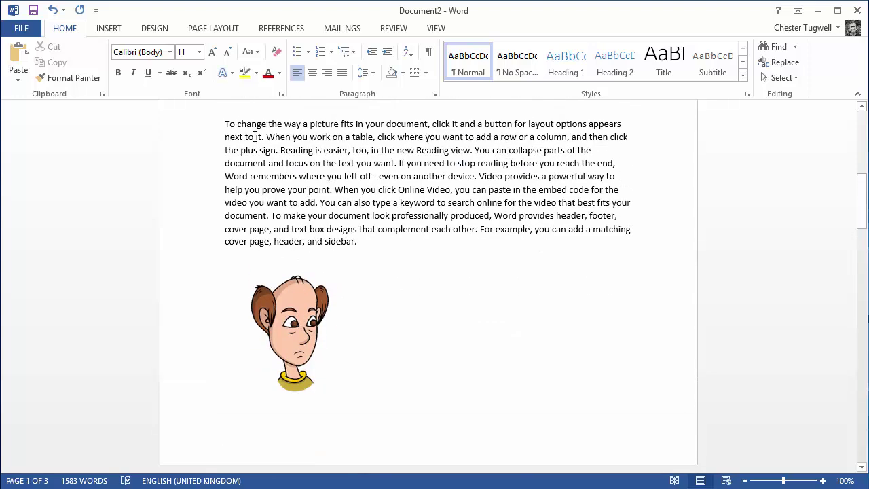
{"action": "left_click", "coordinate": [226, 124]}
- Undo three times to bring the cartoon back beside the first paragraph
{"action": "key", "text": "ctrl+z"}
{"action": "key", "text": "ctrl+z"}
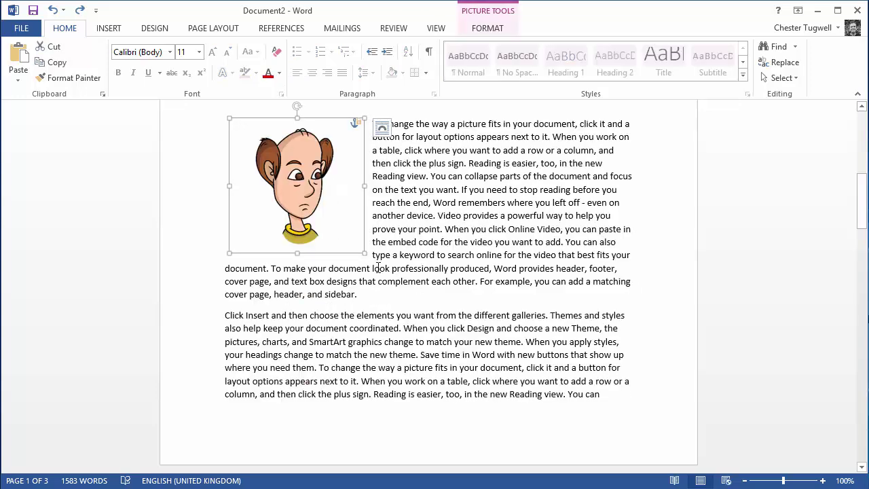
{"action": "key", "text": "ctrl+z"}
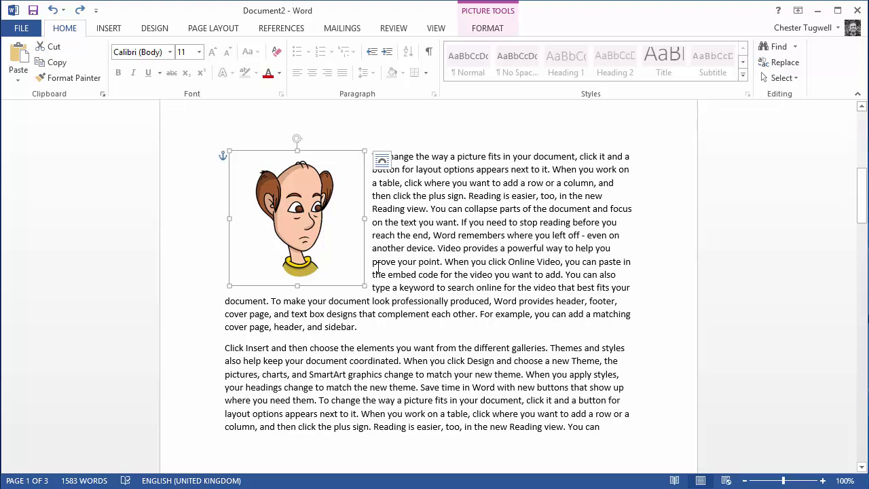
{"action": "scroll", "coordinate": [391, 268], "scroll_direction": "up", "scroll_amount": 3}
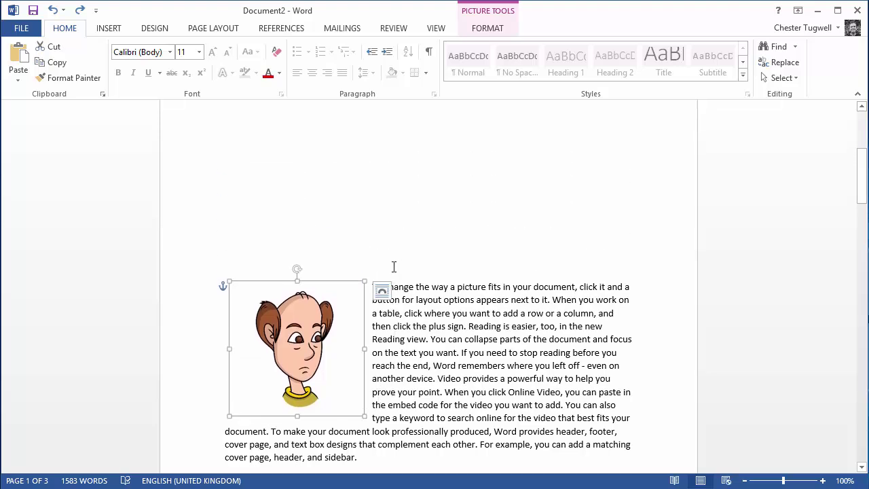
{"action": "key", "text": "ctrl+z"}
{"action": "key", "text": "ctrl+z"}
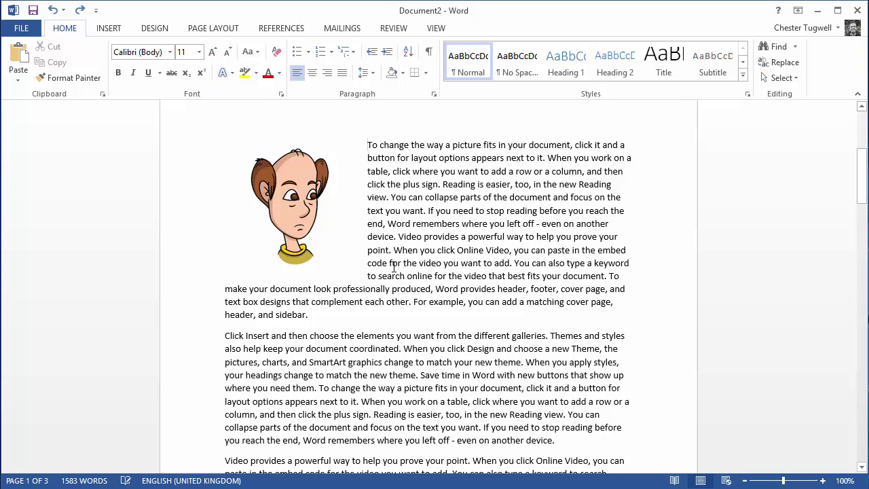
- Drag the cartoon down beside the second paragraph, then undo the move
{"action": "left_click", "coordinate": [308, 214]}
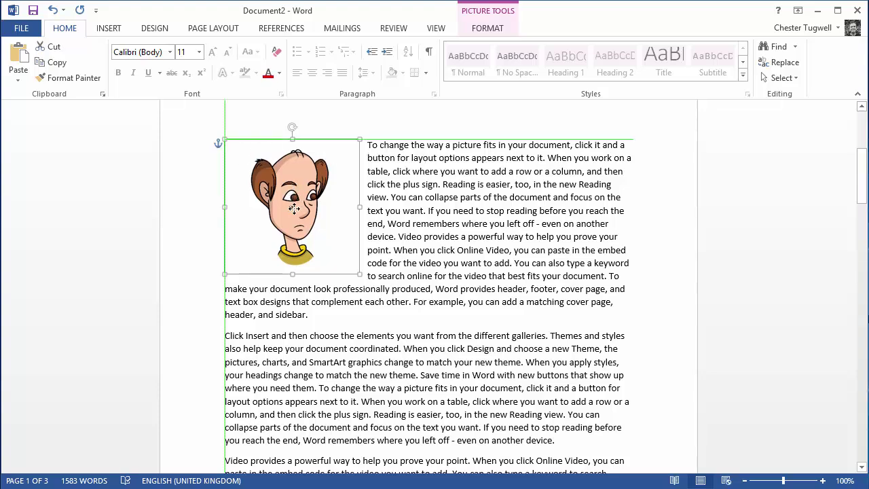
{"action": "left_click_drag", "start_coordinate": [293, 194], "coordinate": [295, 347]}
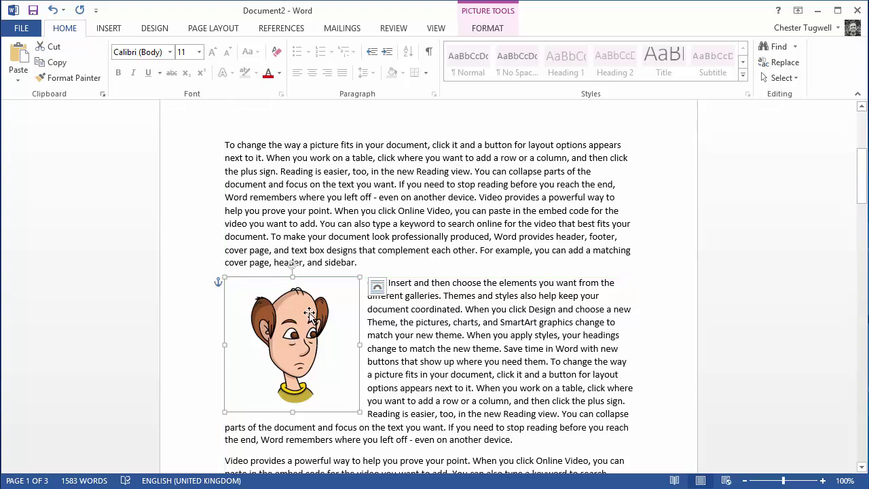
{"action": "key", "text": "ctrl+z"}
- Tick Lock anchor via Layout Options > See more, then drag the cartoon beside 'Click Insert'
{"action": "left_click", "coordinate": [377, 148]}
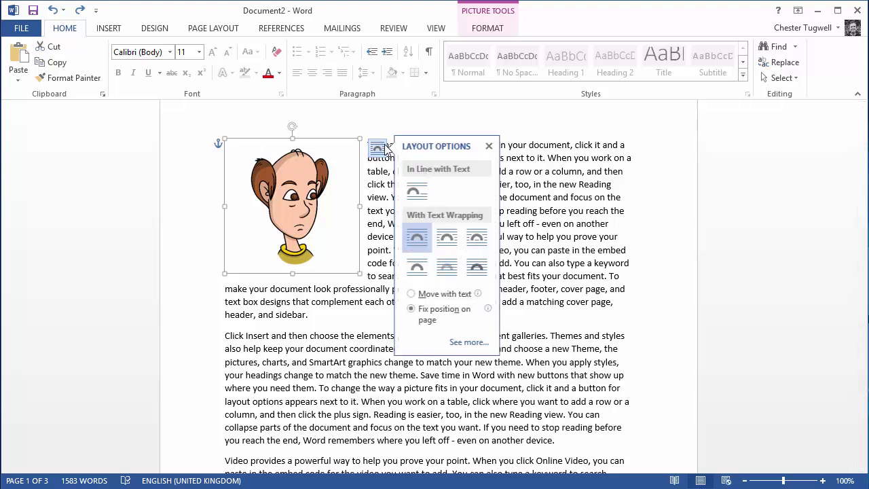
{"action": "left_click", "coordinate": [462, 343]}
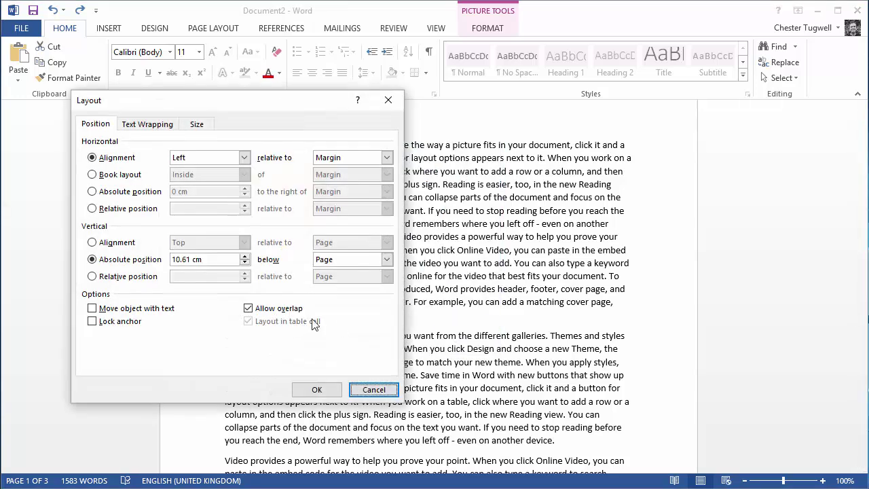
{"action": "left_click", "coordinate": [93, 322]}
{"action": "left_click", "coordinate": [317, 389]}
{"action": "left_click_drag", "start_coordinate": [281, 224], "coordinate": [279, 369]}
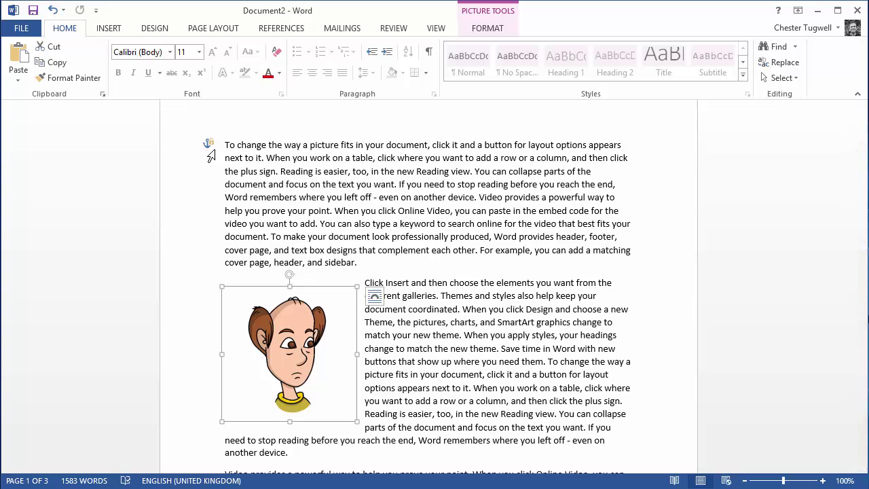
{"action": "mouse_move", "coordinate": [208, 146]}
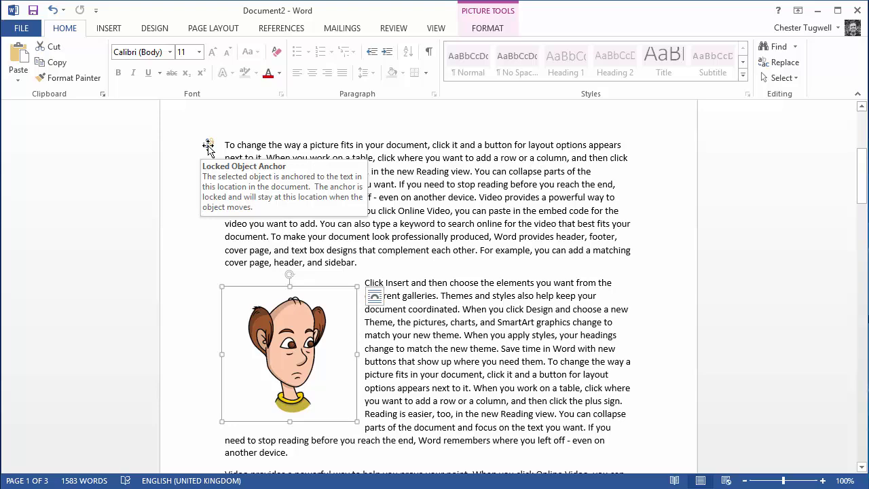